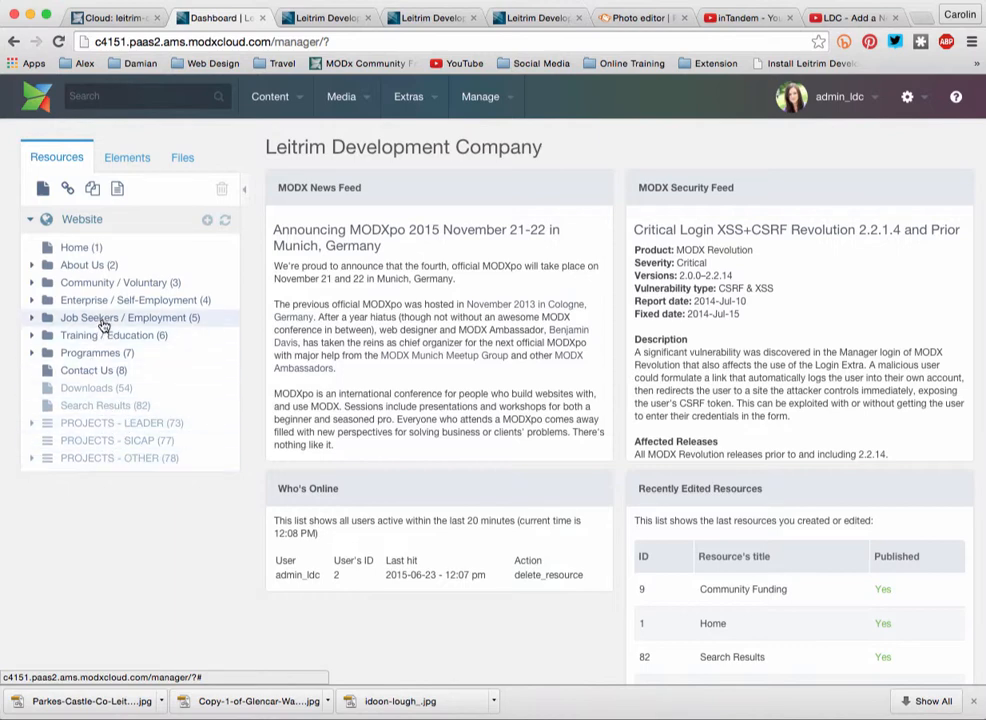
Step: Create a new document inside the Community / Voluntary section of the website's resources
{"action": "left_click", "coordinate": [34, 283]}
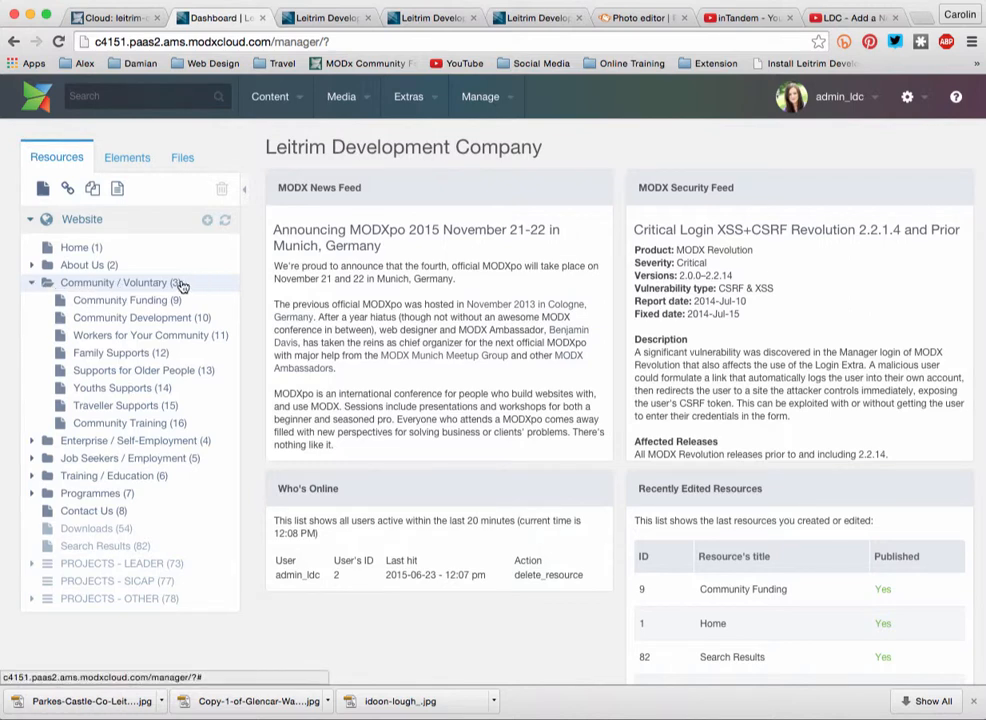
{"action": "right_click", "coordinate": [130, 284]}
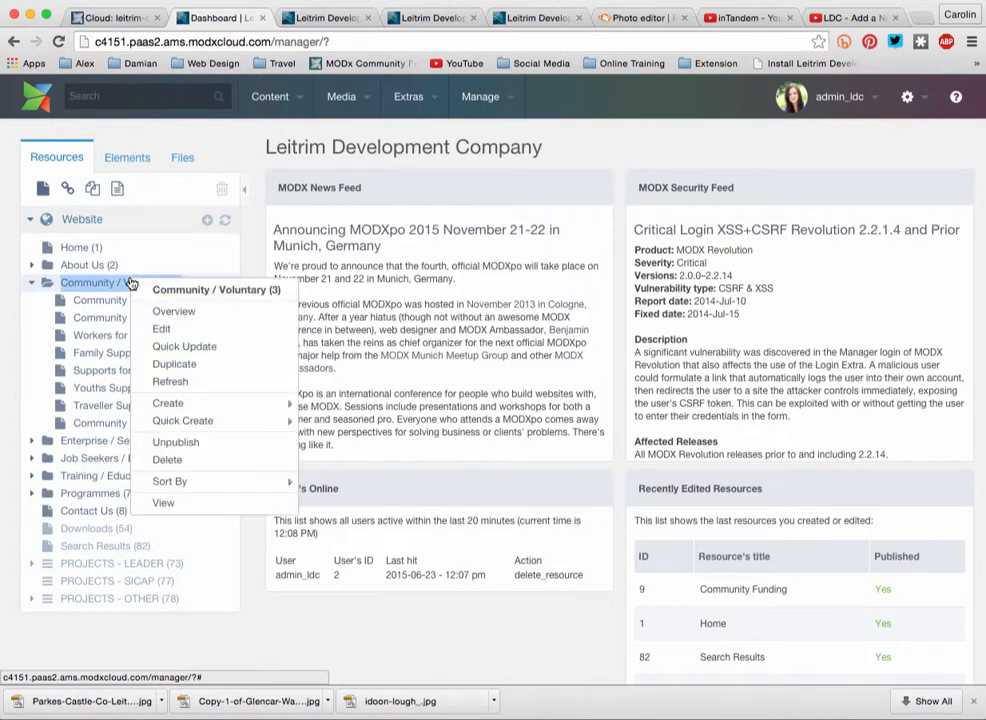
{"action": "mouse_move", "coordinate": [166, 408]}
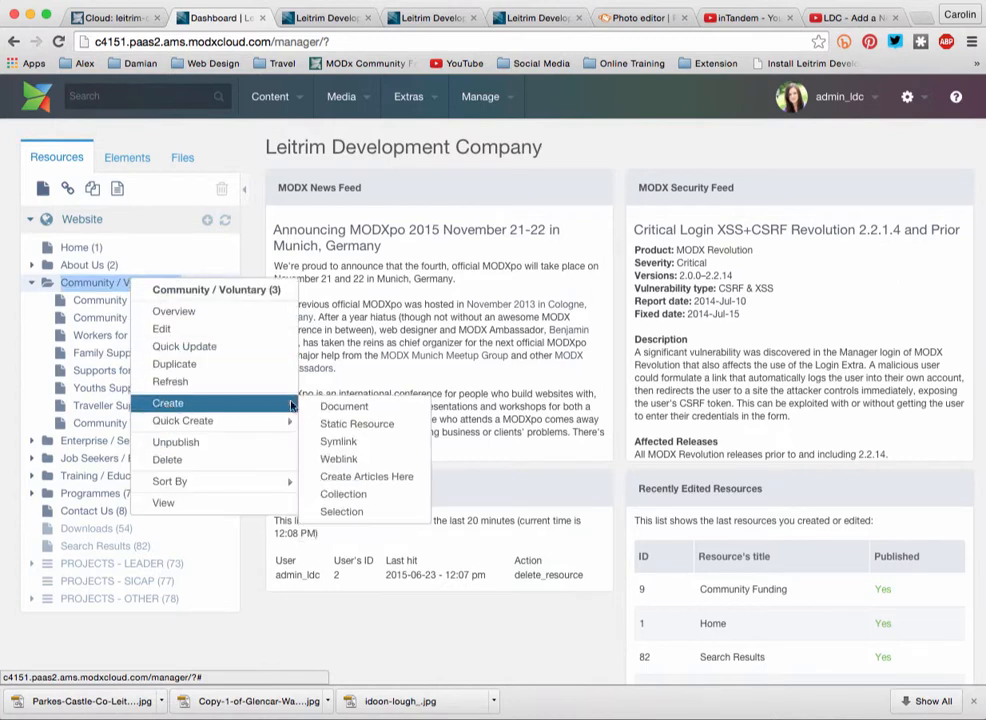
{"action": "left_click", "coordinate": [342, 408]}
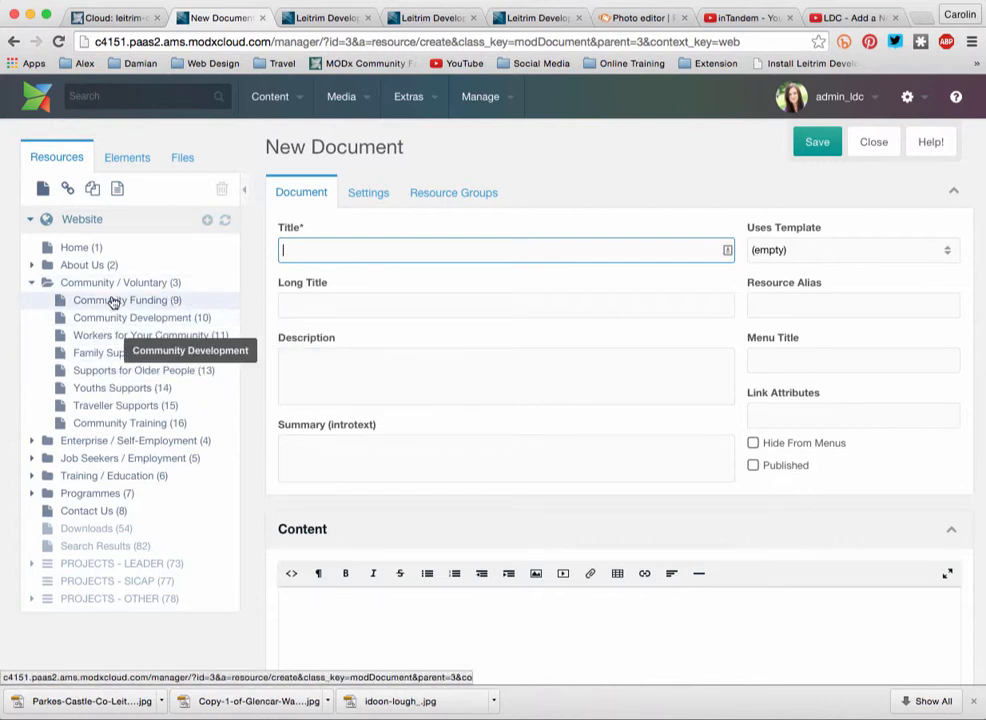
Step: Assign the General w/ 2nd Navigation template to the new document and accept the template change
{"action": "left_click", "coordinate": [816, 256]}
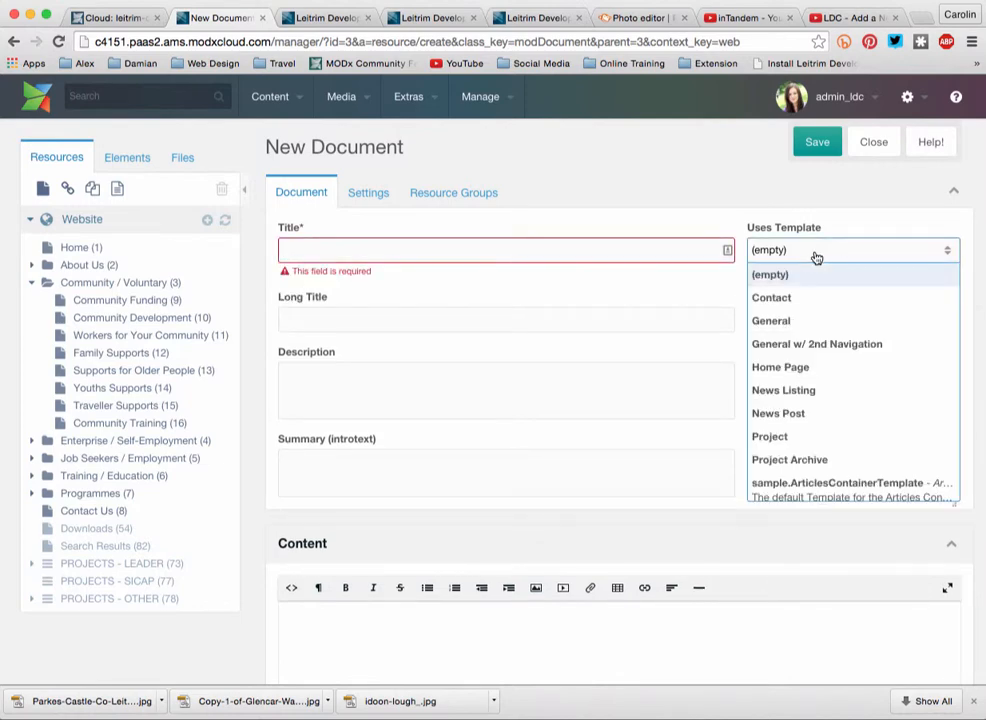
{"action": "left_click", "coordinate": [814, 343]}
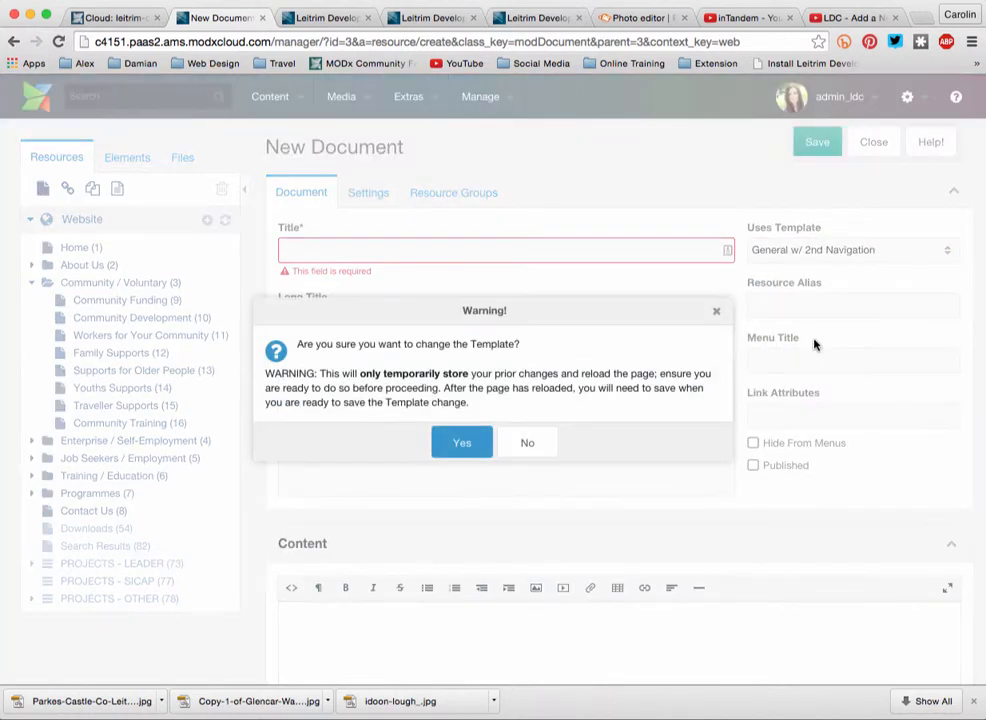
{"action": "left_click", "coordinate": [465, 443]}
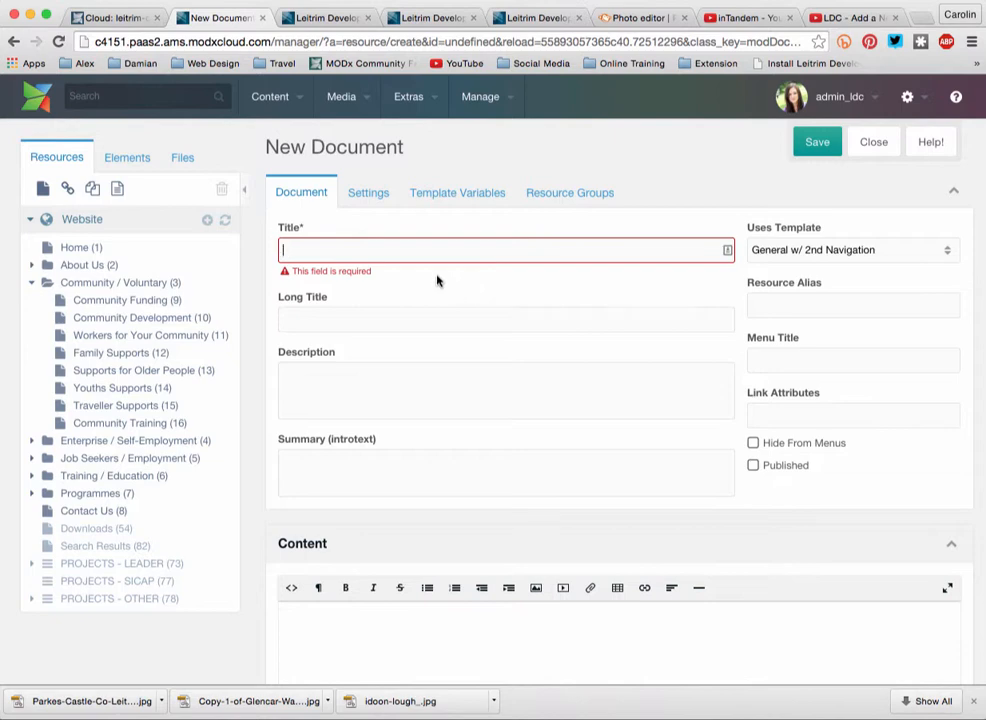
Step: Title the new document "Another Community Page"
{"action": "type", "text": "AO"}
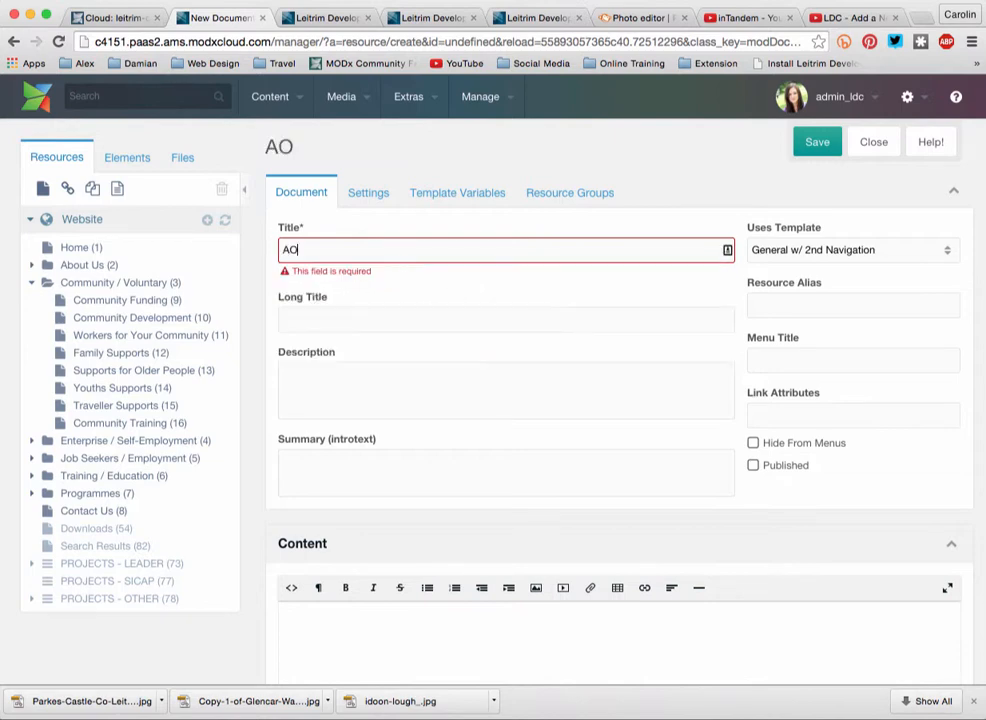
{"action": "key", "text": "BackSpace"}
{"action": "type", "text": "NOTHER"}
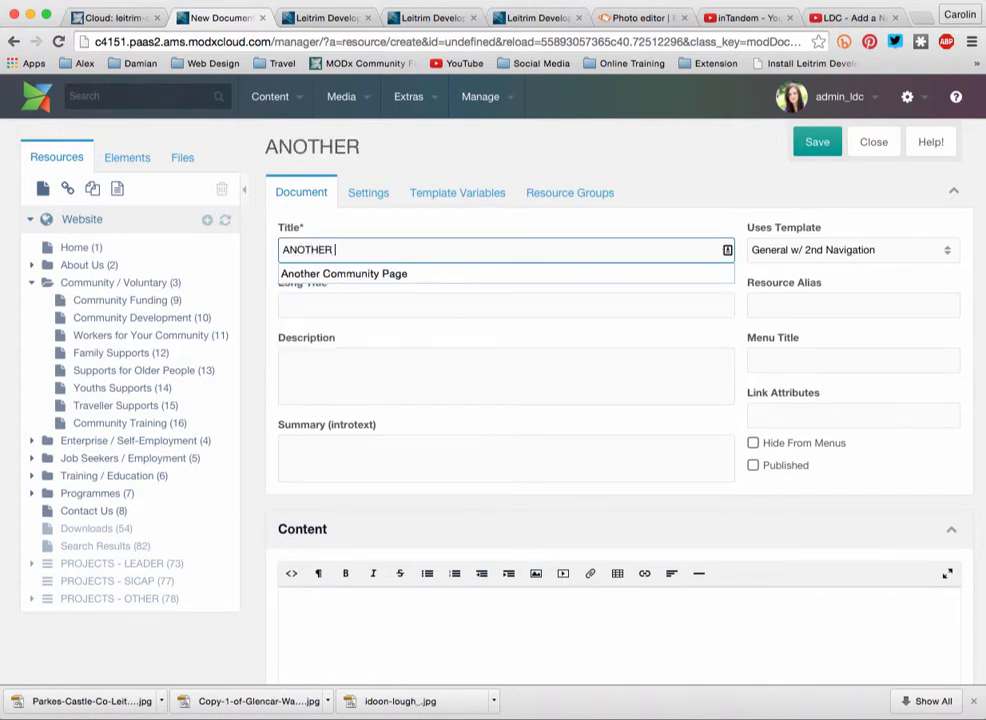
{"action": "key", "text": "BackSpace"}
{"action": "key", "text": "BackSpace"}
{"action": "key", "text": "BackSpace"}
{"action": "key", "text": "BackSpace"}
{"action": "key", "text": "BackSpace"}
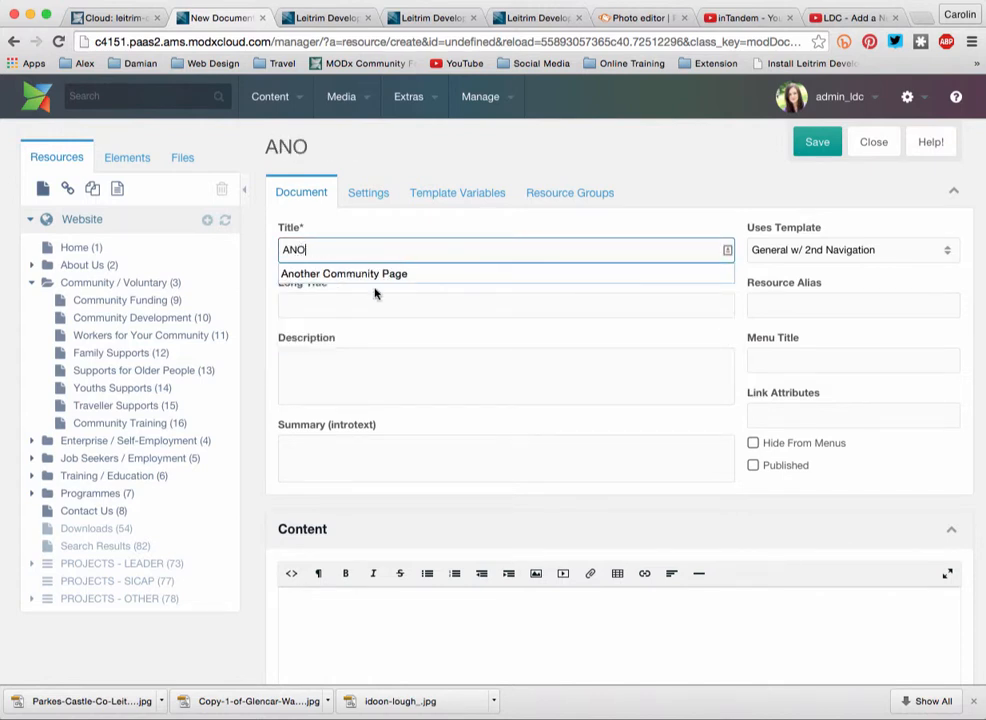
{"action": "left_click", "coordinate": [368, 275]}
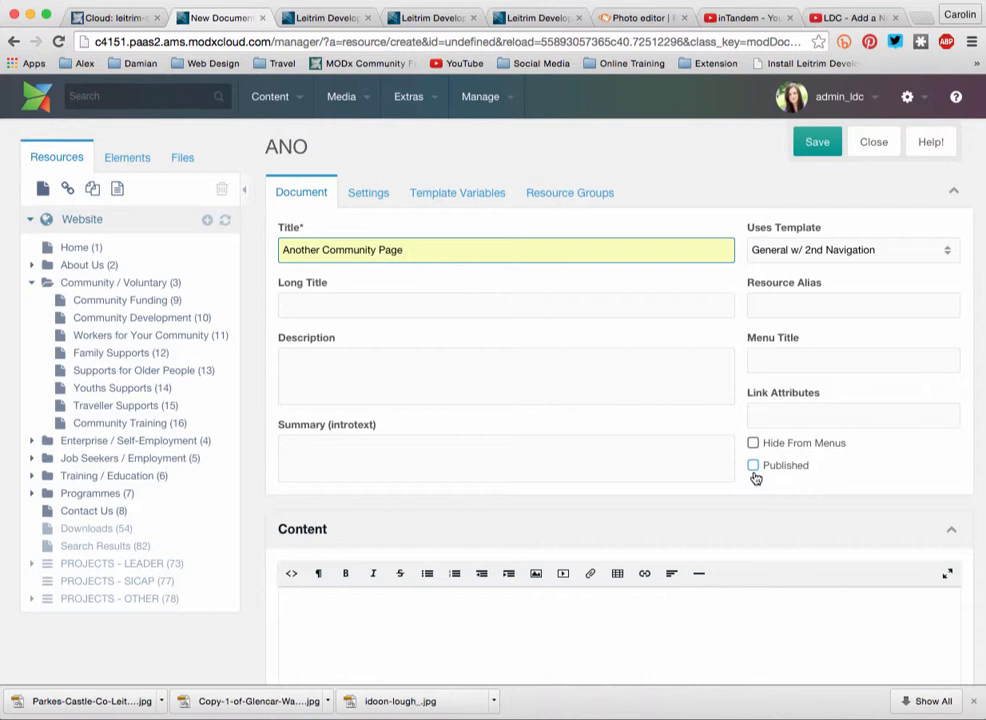
Step: Enter the placeholder text "JFGwlfgjLJFGsd fsdjfagdfudsg" as the page content and save the document
{"action": "left_click", "coordinate": [450, 194]}
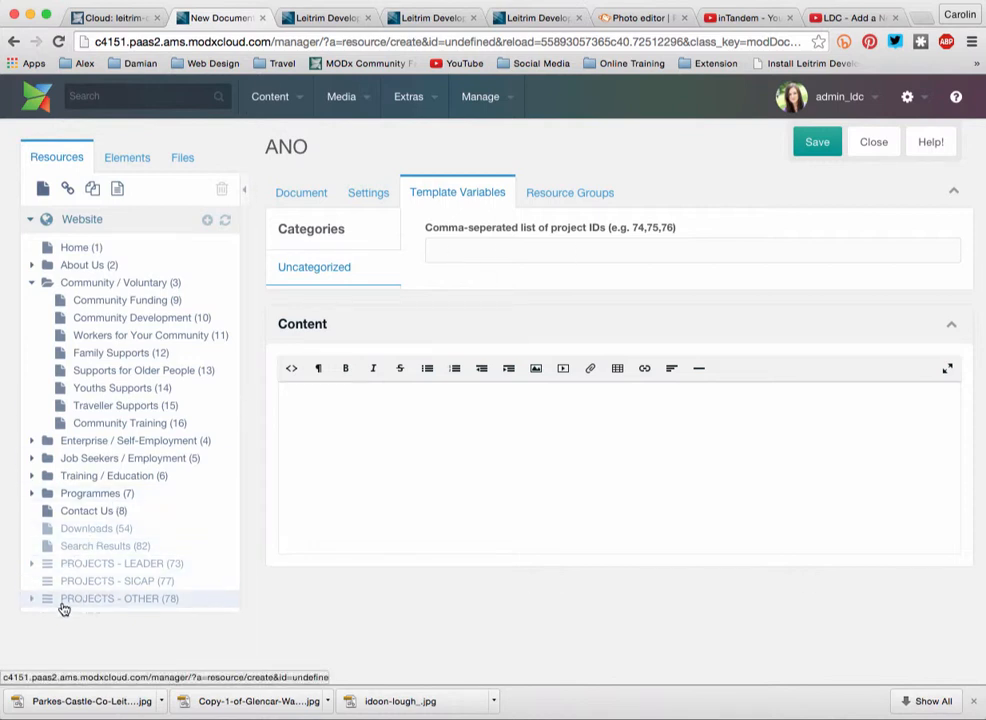
{"action": "left_click", "coordinate": [370, 416]}
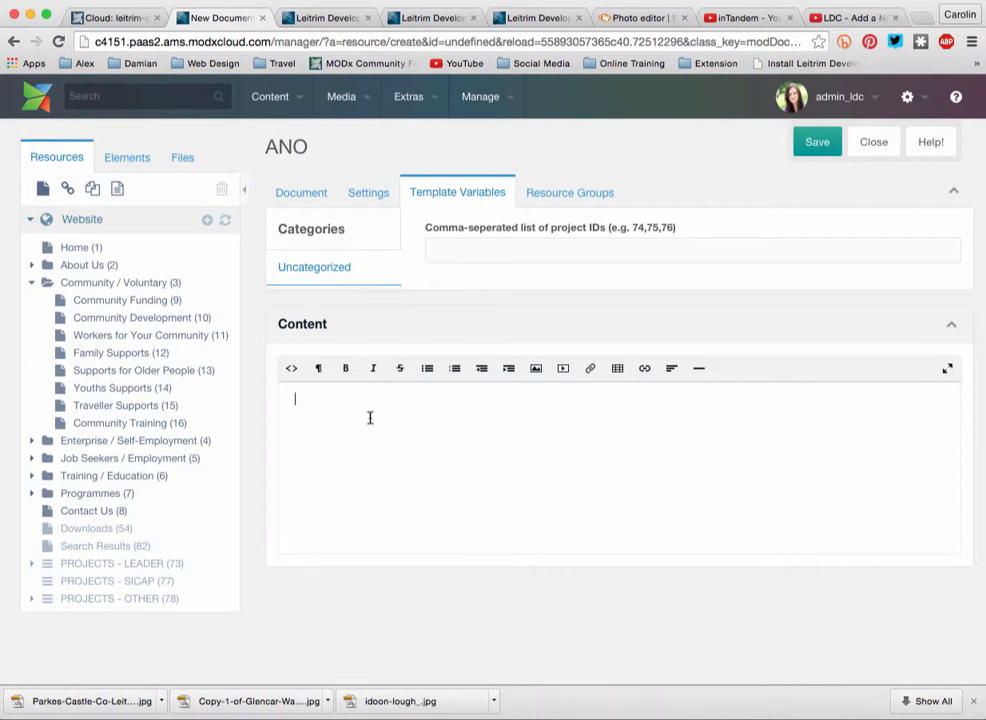
{"action": "type", "text": "JFGwlfgjLJFGsd fsdjfagdfudsg"}
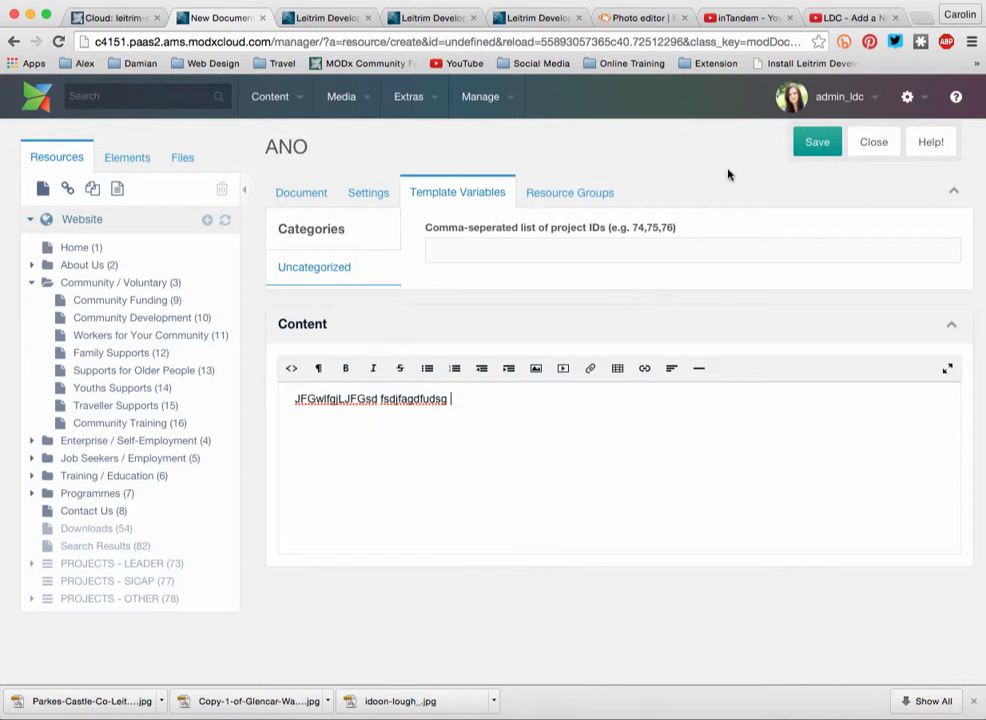
{"action": "left_click", "coordinate": [301, 193]}
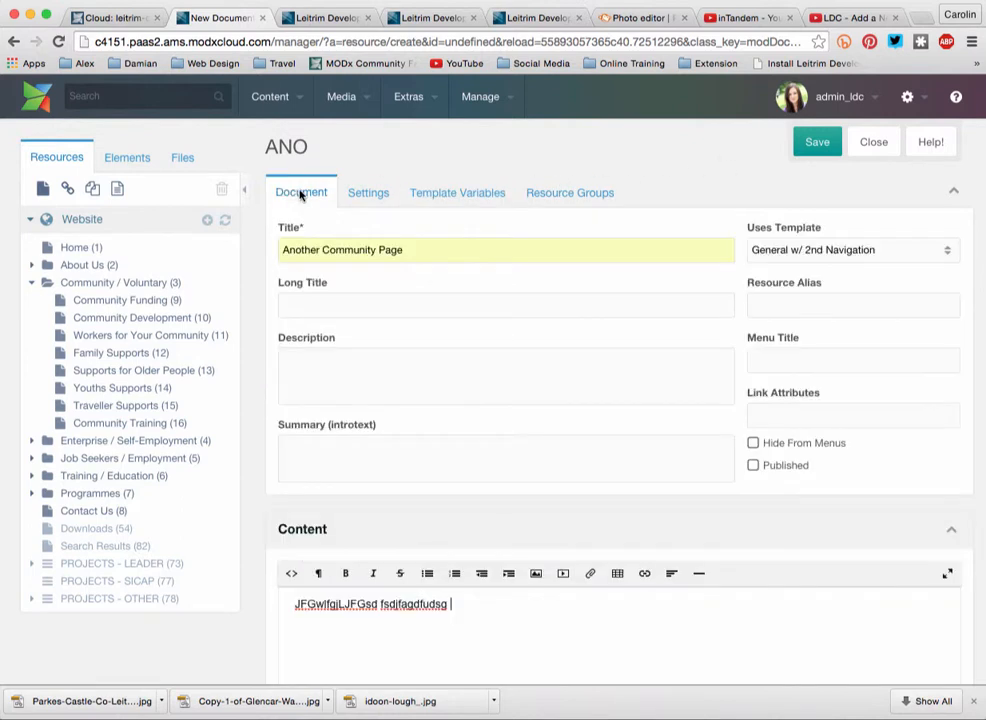
{"action": "left_click", "coordinate": [436, 247]}
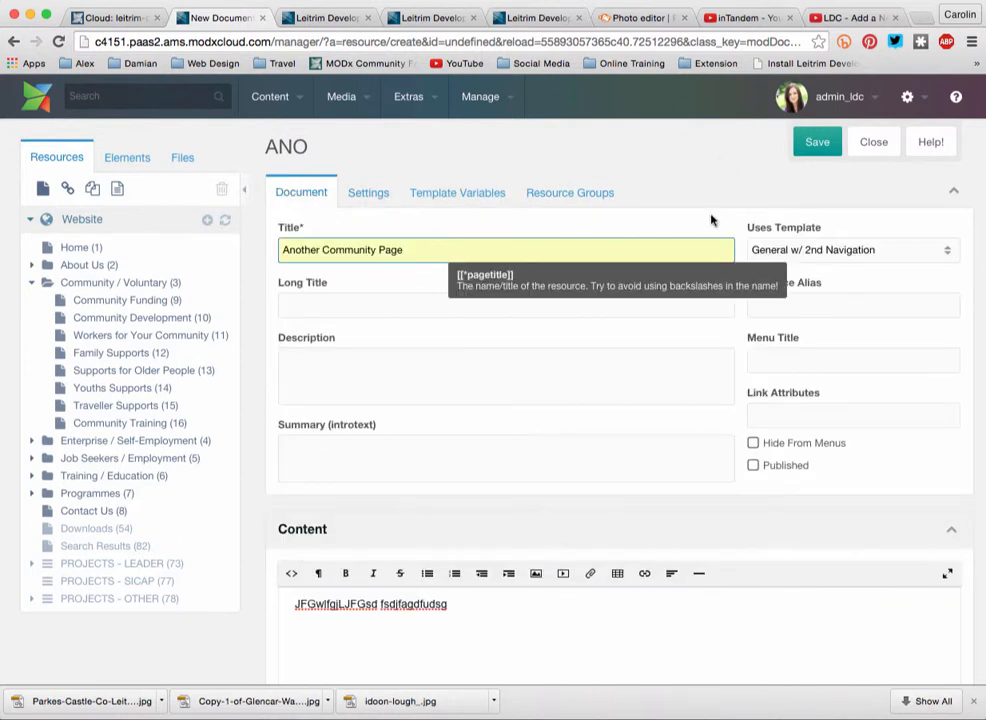
{"action": "left_click", "coordinate": [815, 142]}
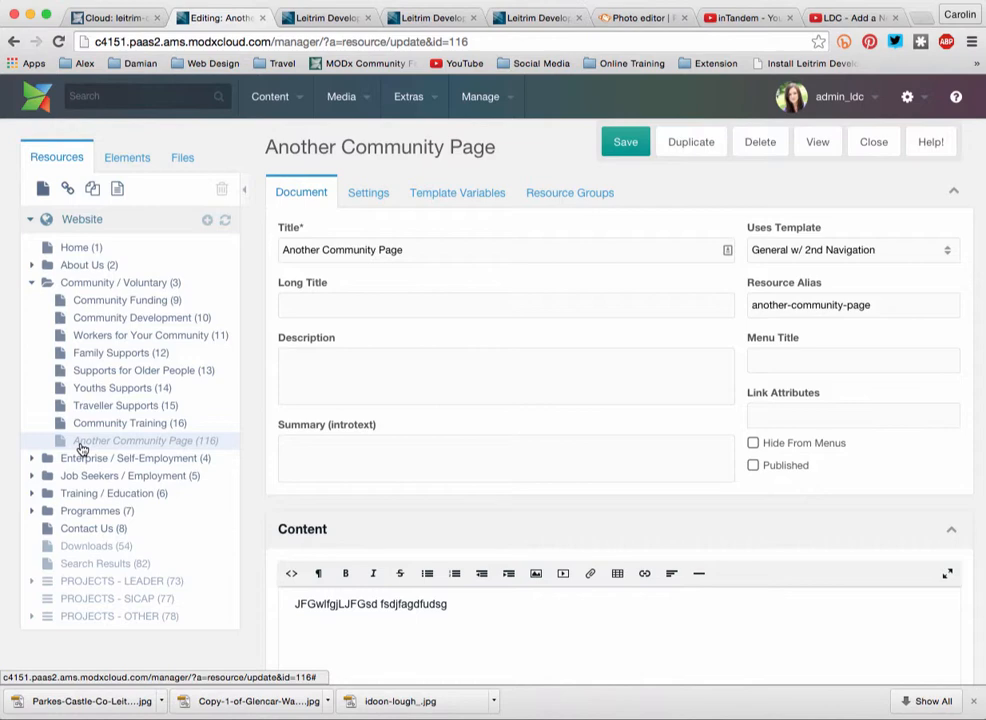
Step: Preview Another Community Page and its web address on the site, and check its publishing option back in the manager
{"action": "left_click", "coordinate": [817, 142]}
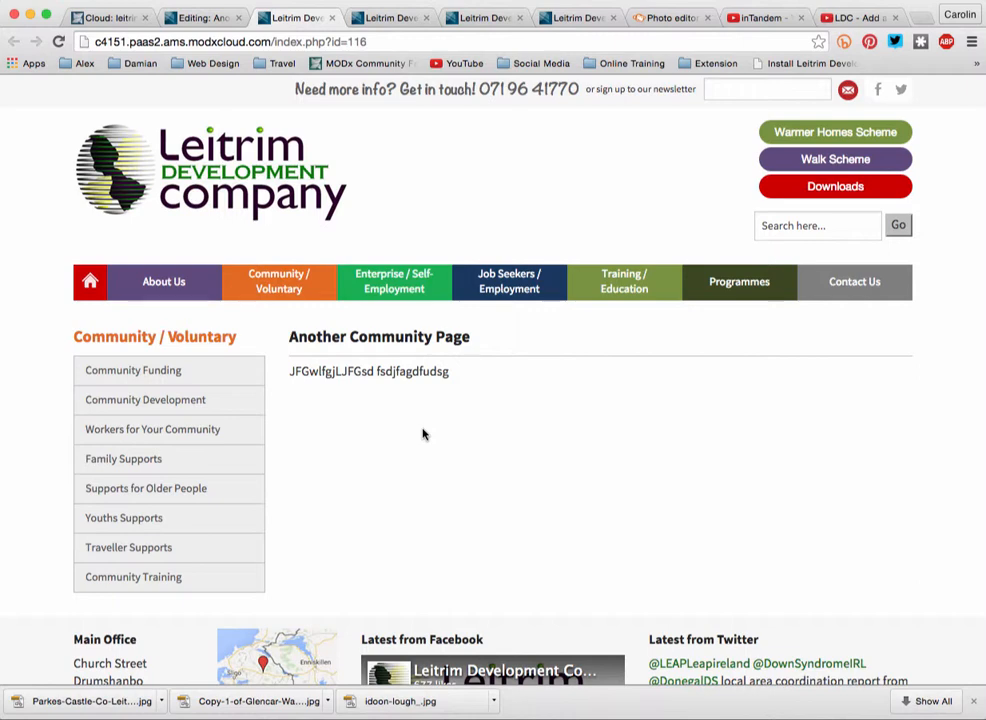
{"action": "left_click", "coordinate": [394, 42]}
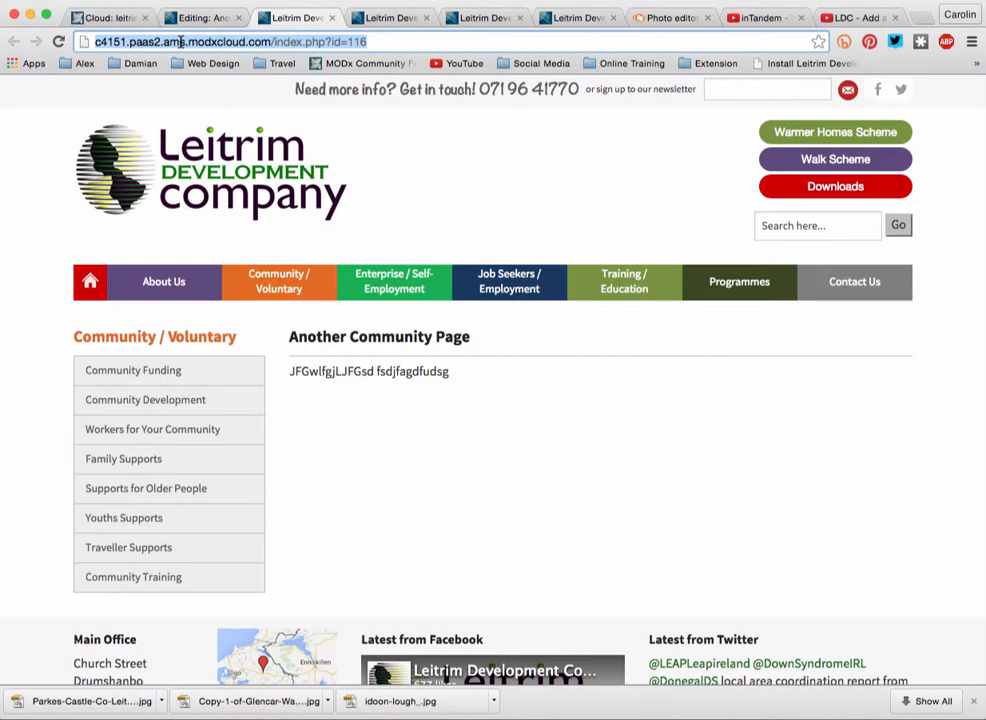
{"action": "left_click", "coordinate": [212, 22]}
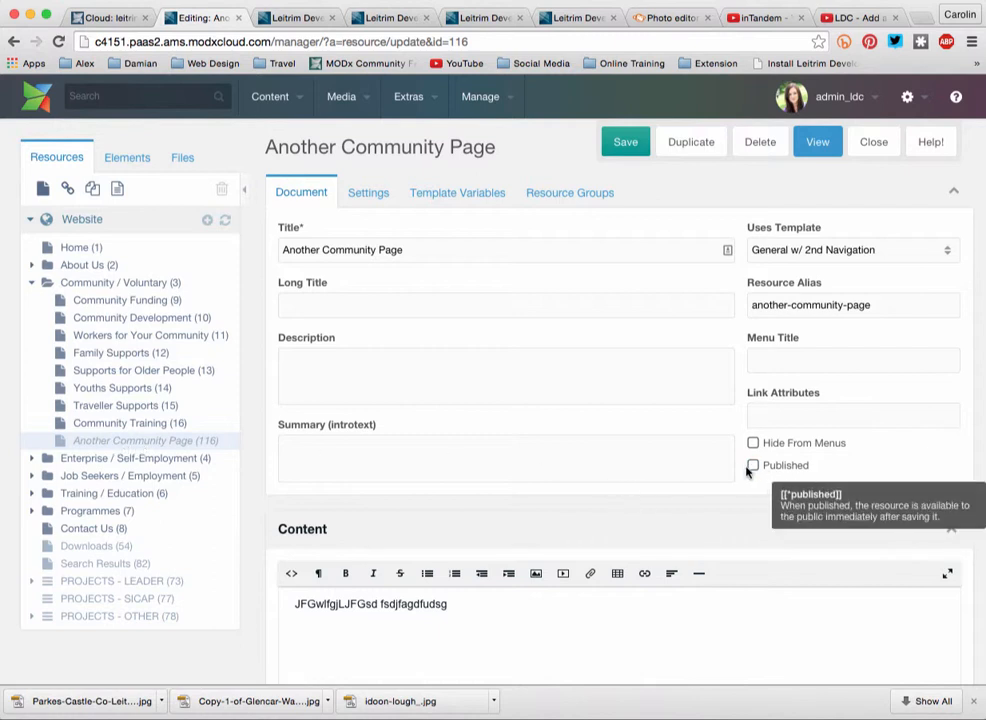
{"action": "right_click", "coordinate": [99, 443]}
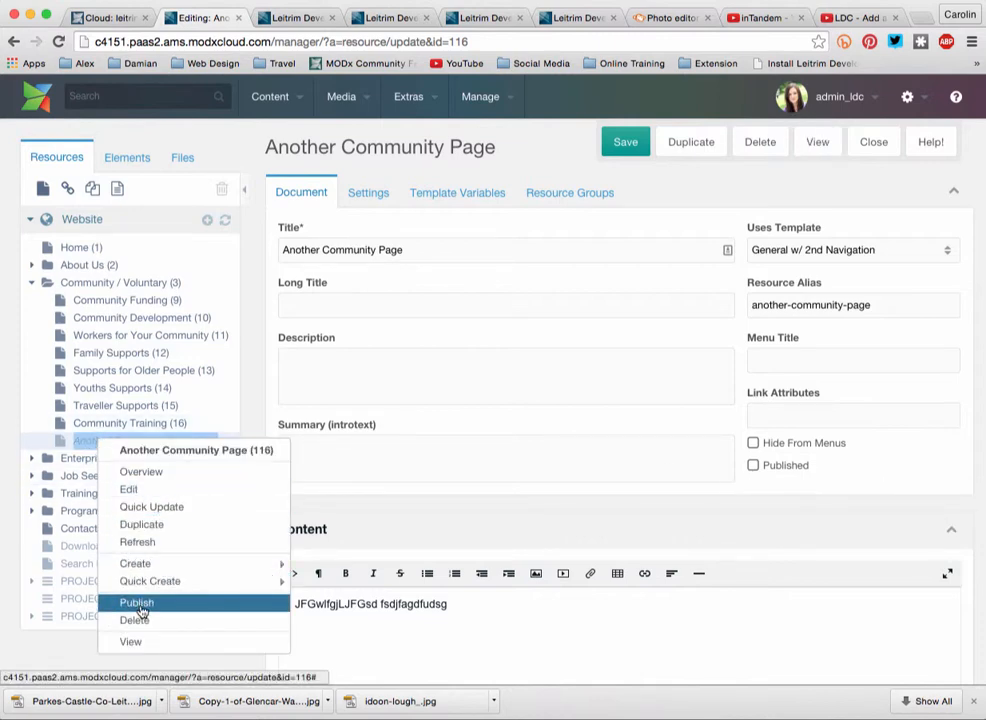
{"action": "left_click", "coordinate": [18, 409]}
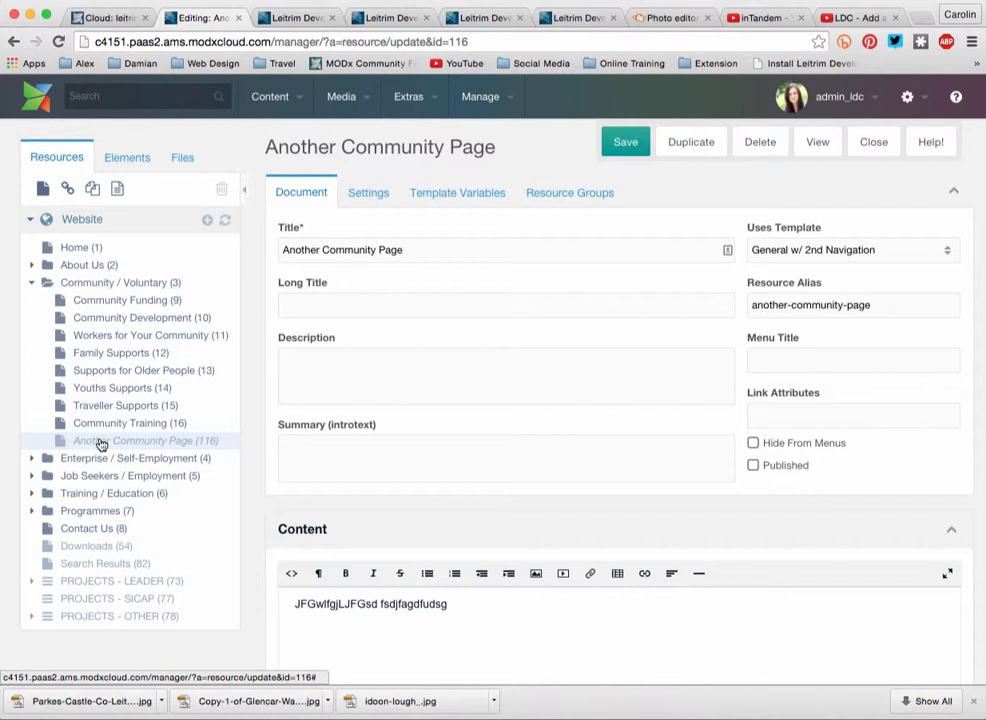
Step: Move Another Community Page between Community Funding and Community Development in the resource order
{"action": "left_click_drag", "start_coordinate": [101, 444], "coordinate": [116, 318]}
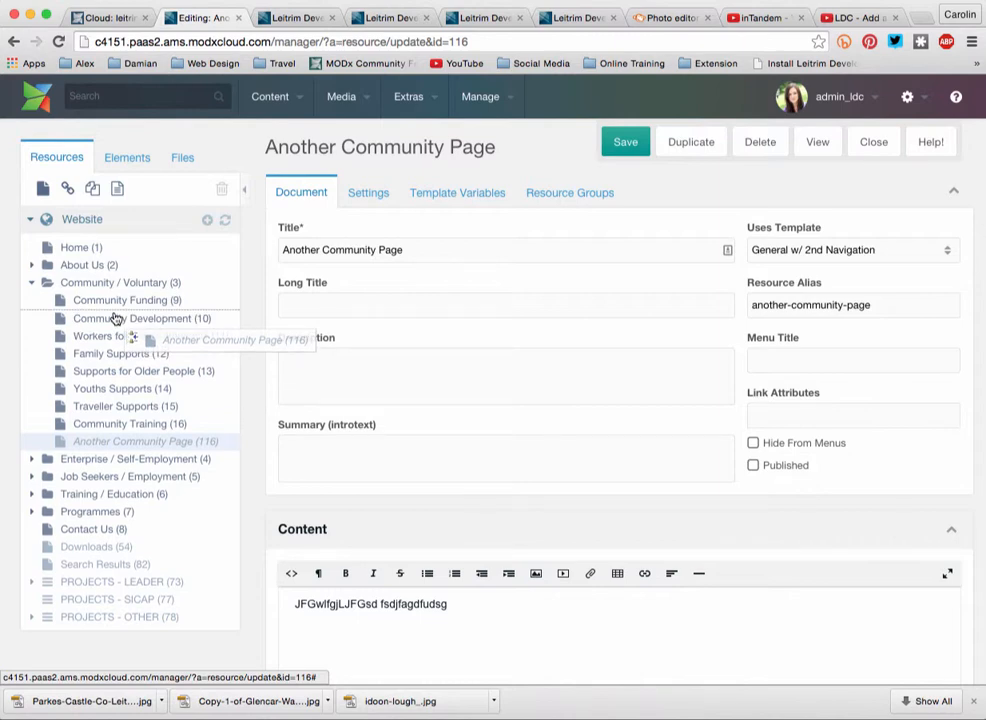
{"action": "left_click_drag", "start_coordinate": [116, 318], "coordinate": [116, 322]}
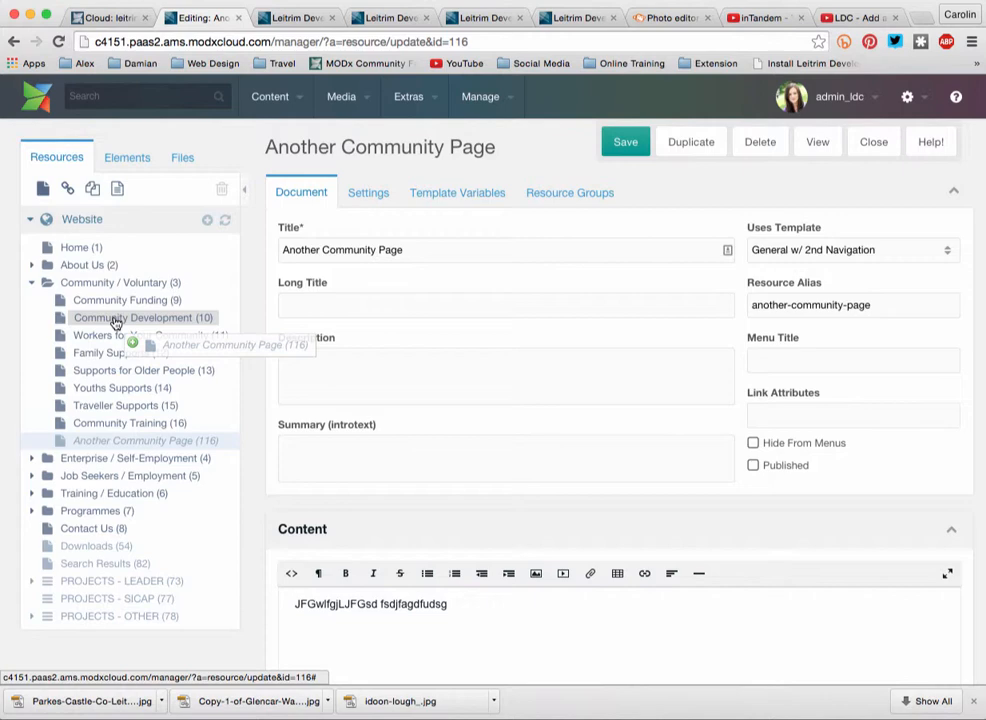
{"action": "left_click_drag", "start_coordinate": [114, 319], "coordinate": [115, 313]}
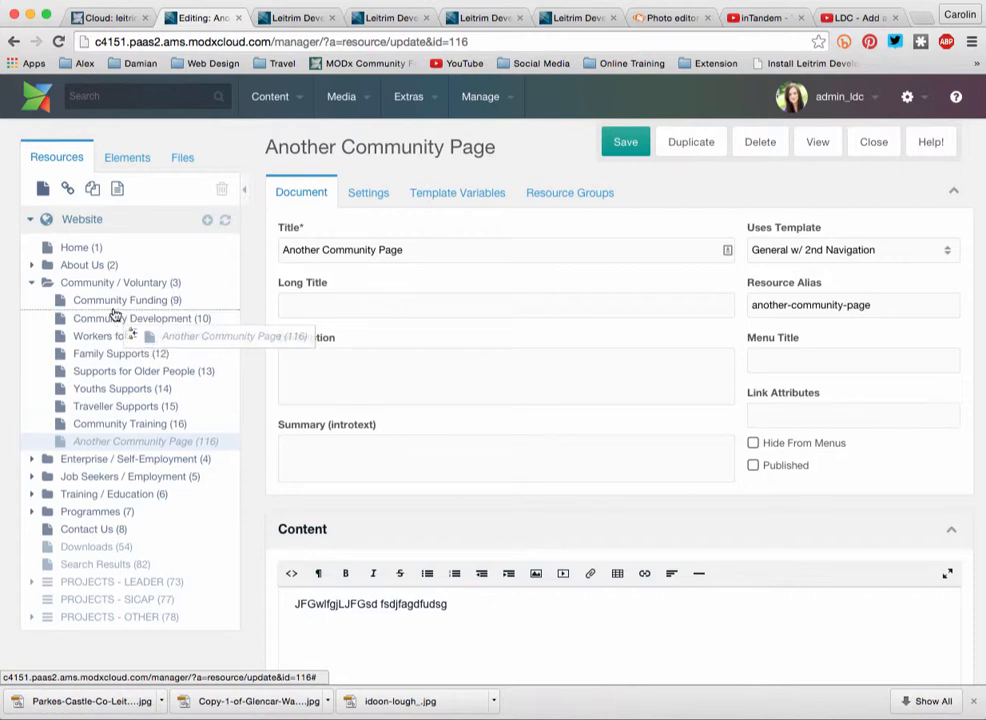
{"action": "left_click_drag", "start_coordinate": [114, 314], "coordinate": [114, 315]}
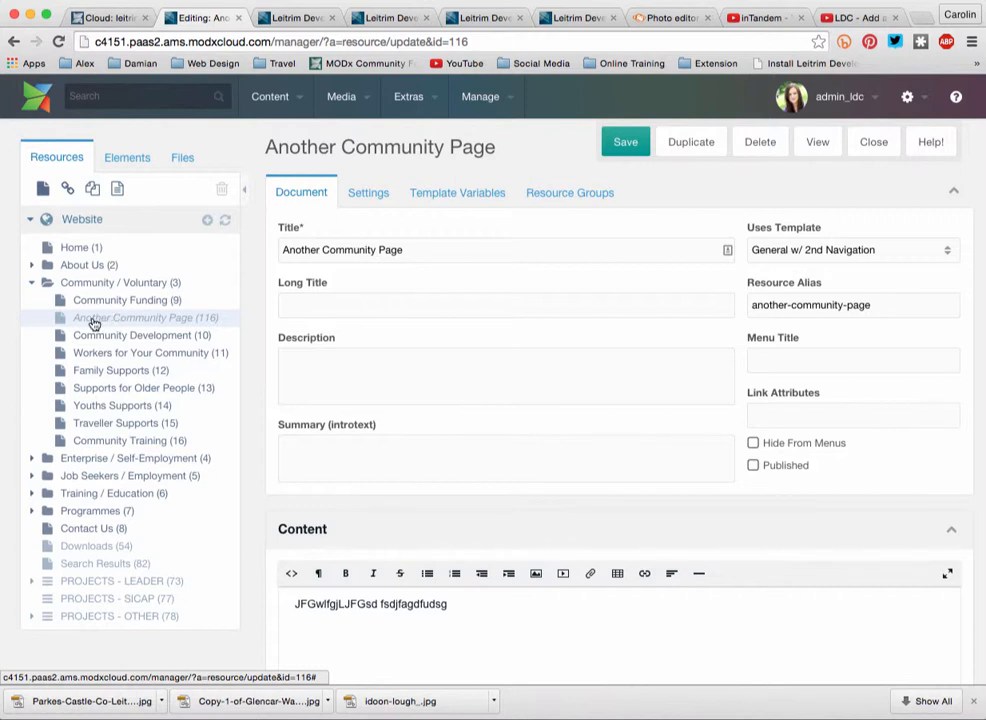
Step: Move Another Community Page into Enterprise / Self-Employment, placing it between Becoming Self-Employed and Business Expansion
{"action": "left_click_drag", "start_coordinate": [93, 323], "coordinate": [88, 464]}
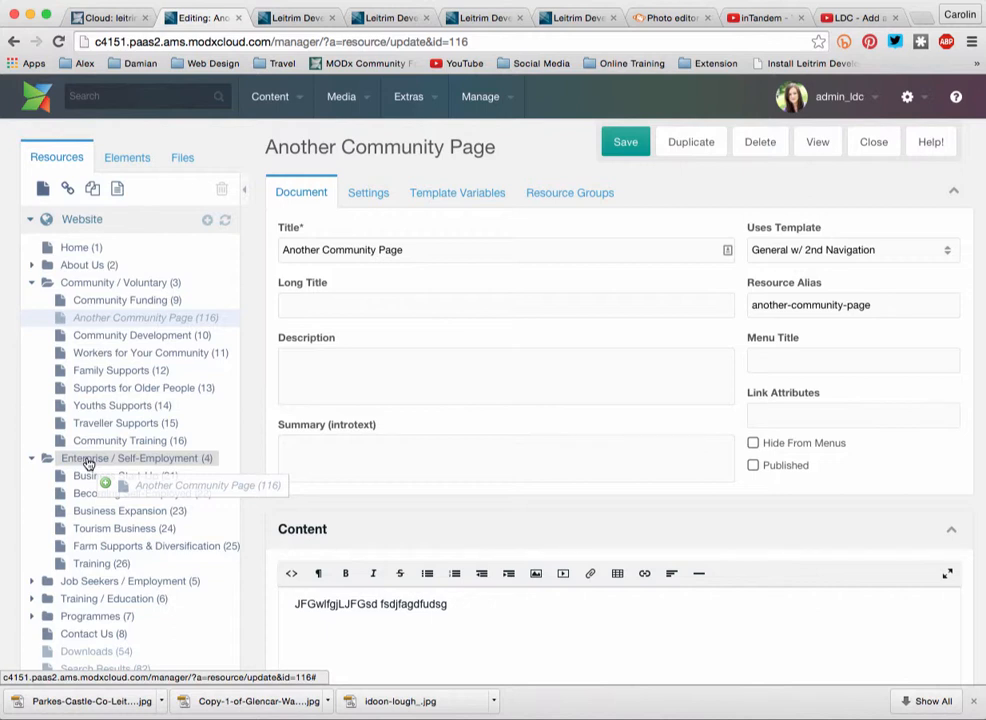
{"action": "left_click_drag", "start_coordinate": [88, 464], "coordinate": [89, 463]}
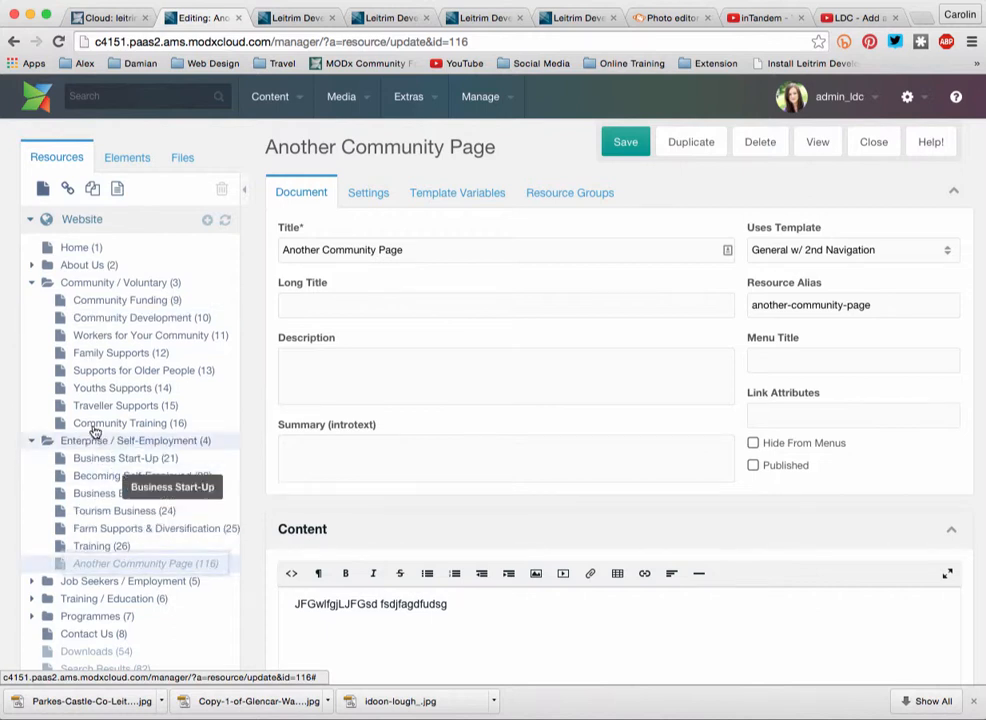
{"action": "left_click_drag", "start_coordinate": [86, 565], "coordinate": [71, 492]}
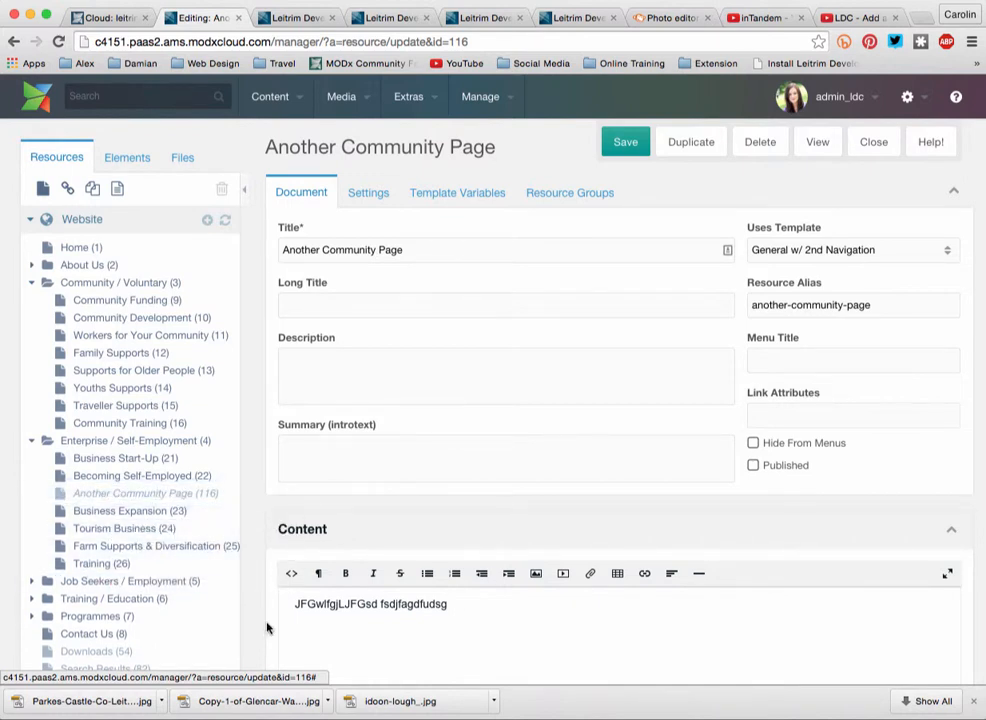
Step: Delete Another Community Page from the Enterprise / Self-Employment section and check the options available for the deleted page
{"action": "right_click", "coordinate": [110, 500]}
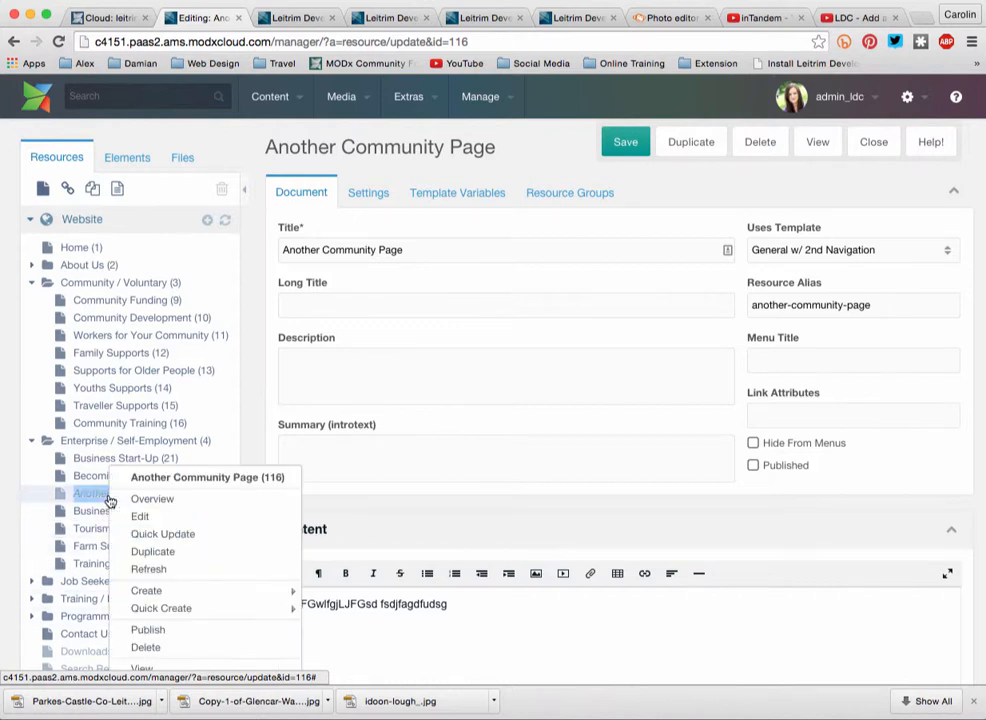
{"action": "left_click", "coordinate": [145, 650]}
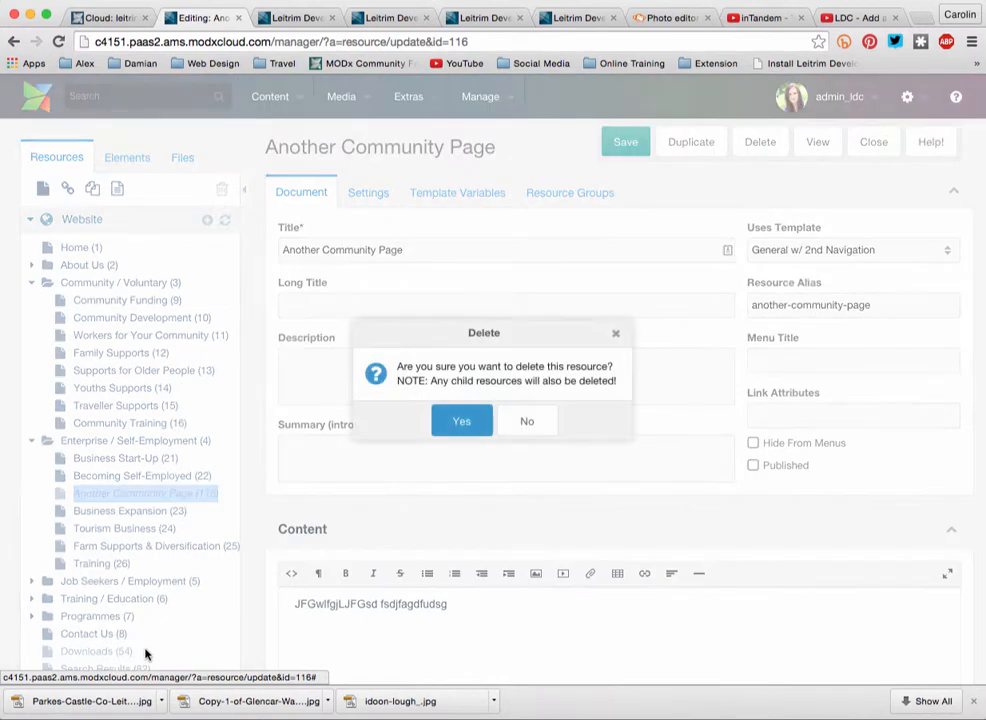
{"action": "left_click", "coordinate": [463, 421]}
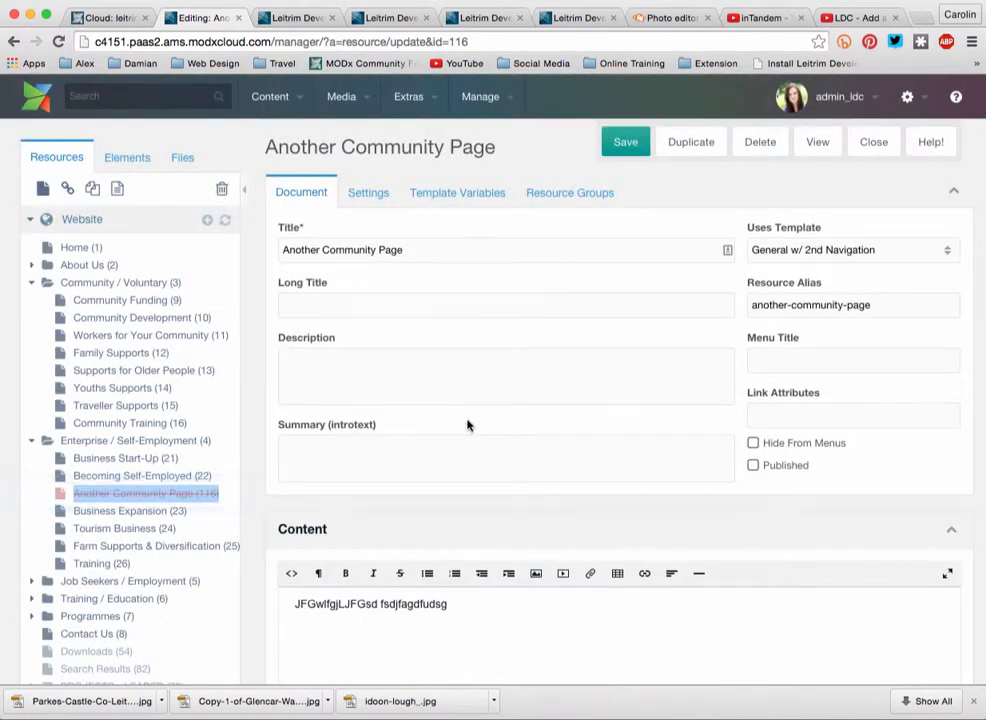
{"action": "right_click", "coordinate": [160, 502]}
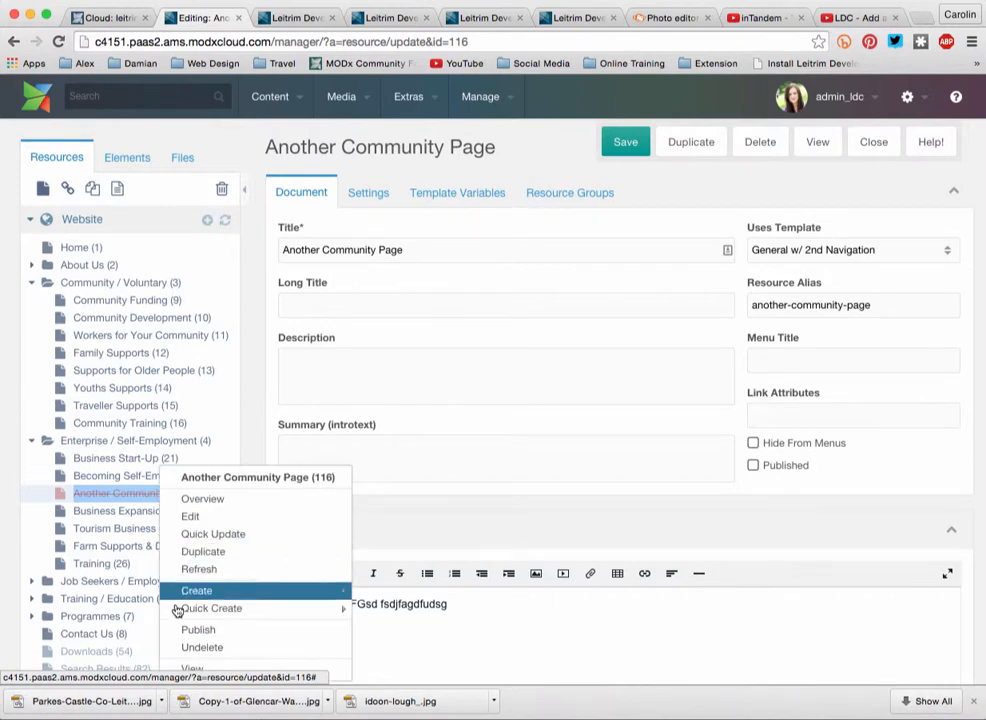
{"action": "left_click", "coordinate": [100, 528]}
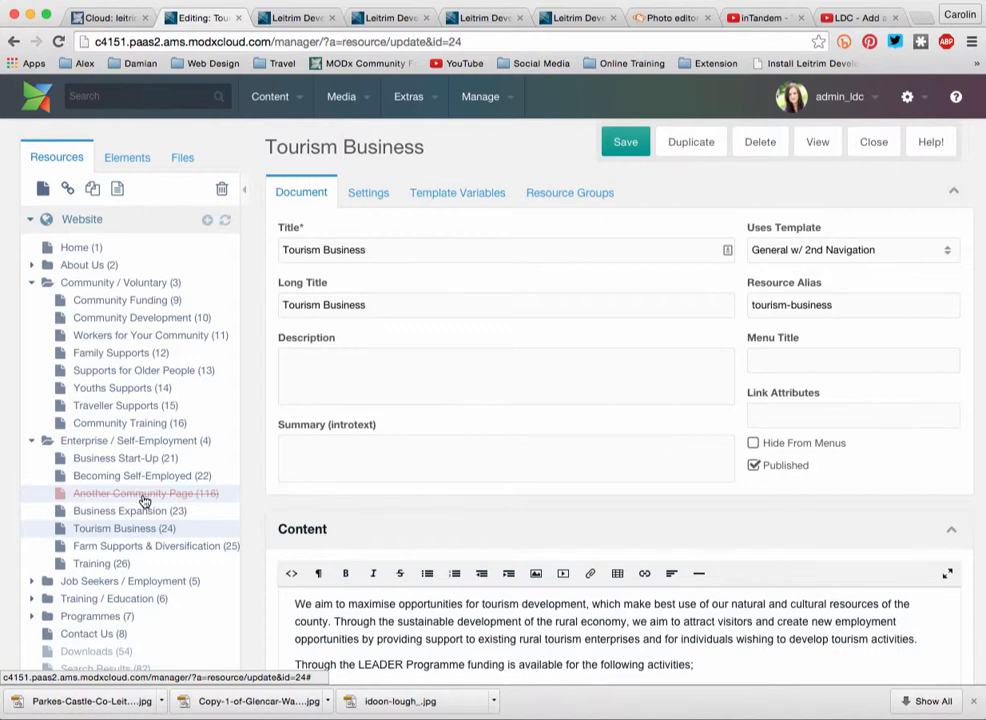
Step: Permanently remove all deleted resources and collapse the Enterprise / Self-Employment and Community / Voluntary sections
{"action": "left_click", "coordinate": [222, 193]}
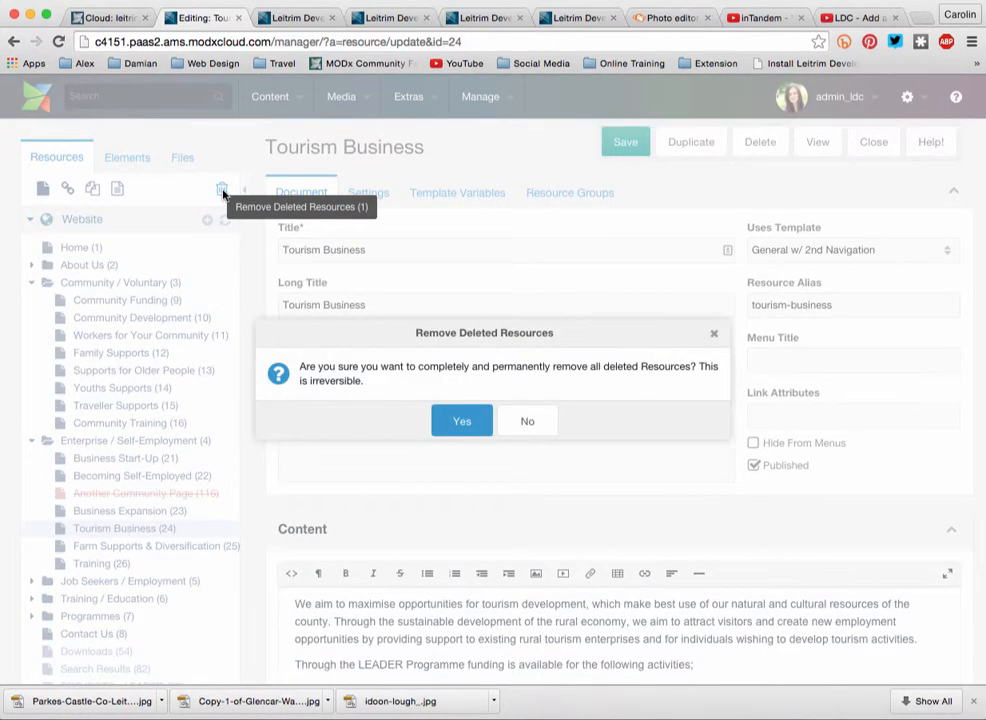
{"action": "left_click", "coordinate": [463, 423]}
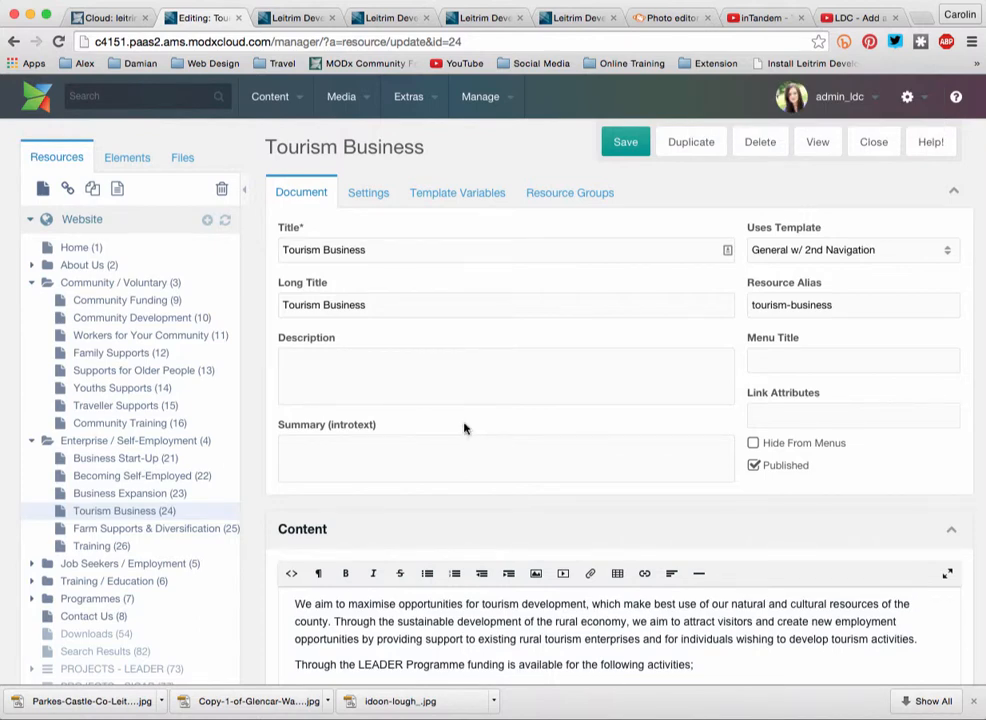
{"action": "left_click", "coordinate": [32, 440]}
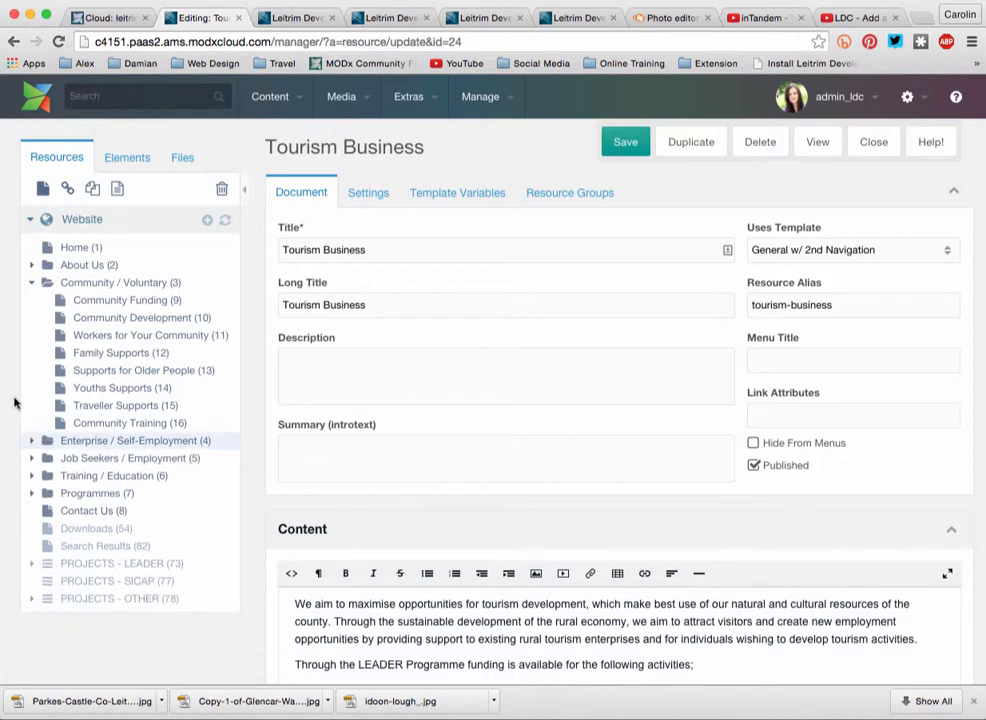
{"action": "left_click", "coordinate": [32, 283]}
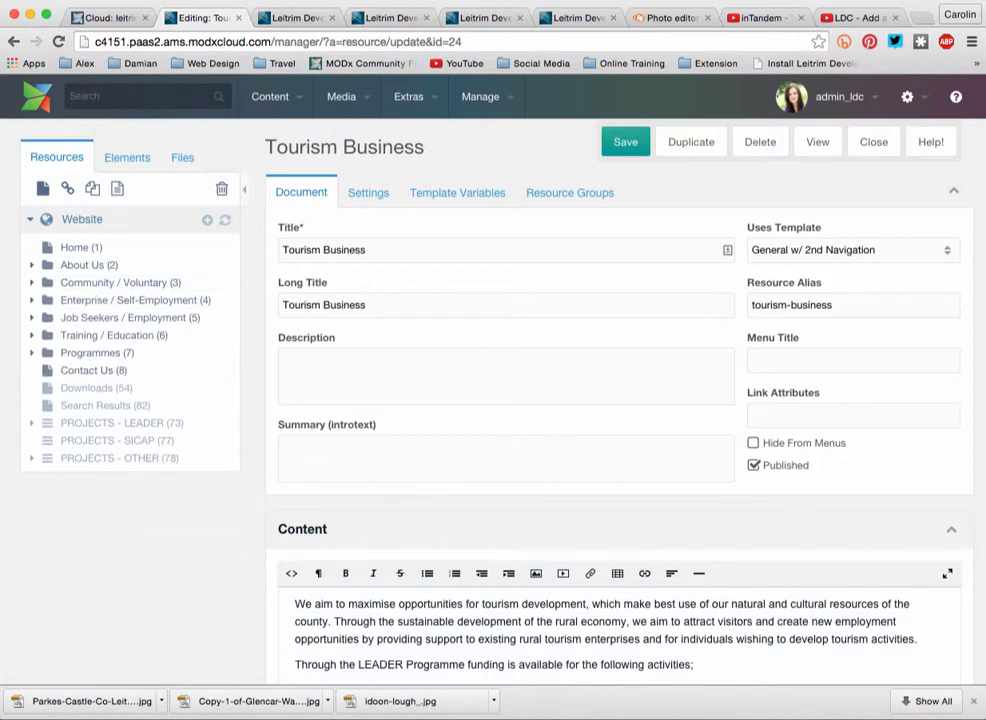